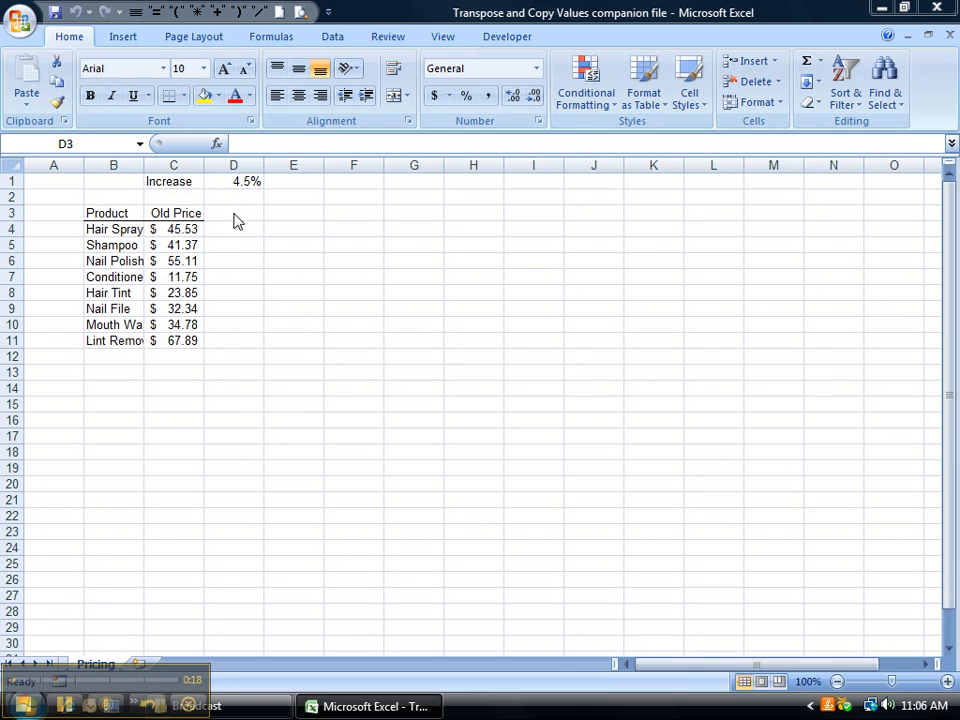
# Enter the column header New Price in cell D3, beside Old Price
pyautogui.click(233, 213)
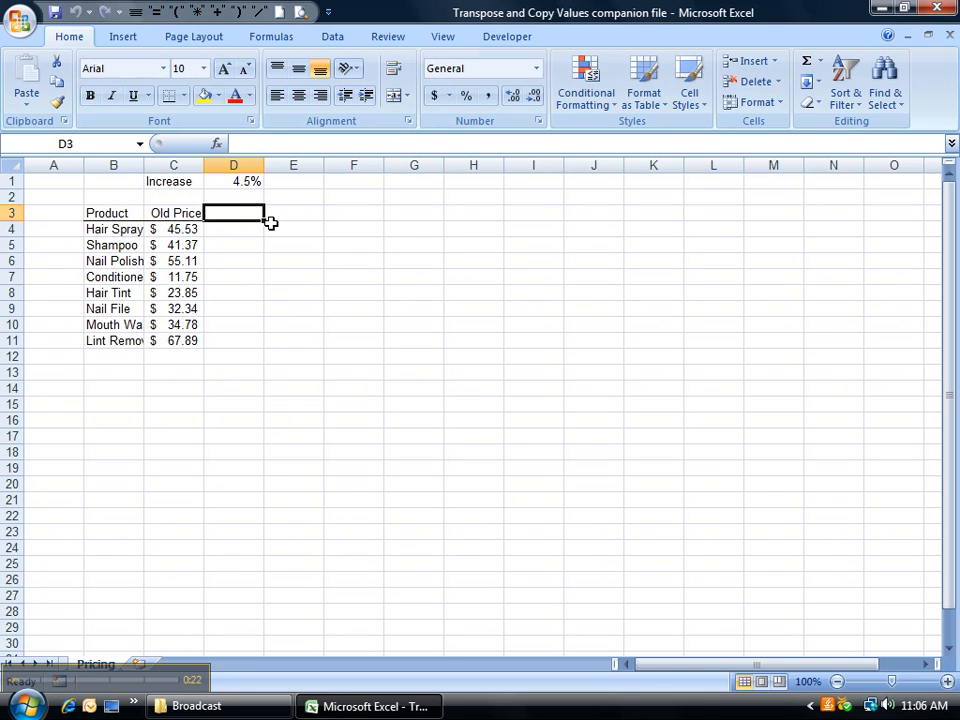
pyautogui.write('New Price')
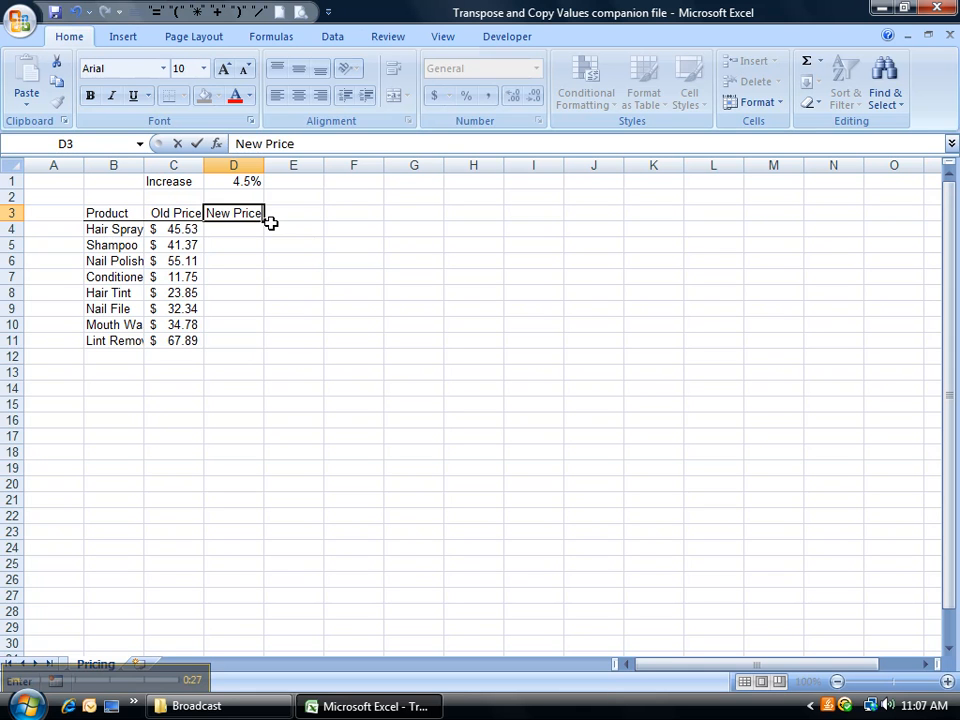
pyautogui.press('Return')
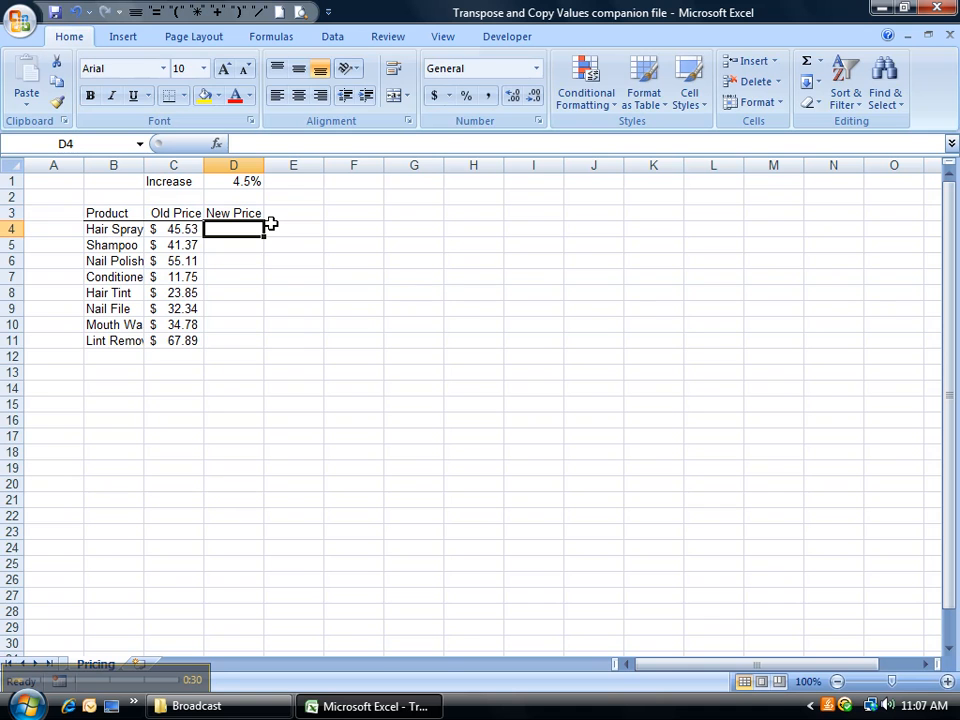
# Enter the formula =C4*(1+$D$1) in D4 and fill it down through D11
pyautogui.write('=')
pyautogui.click(173, 229)
pyautogui.write('*')
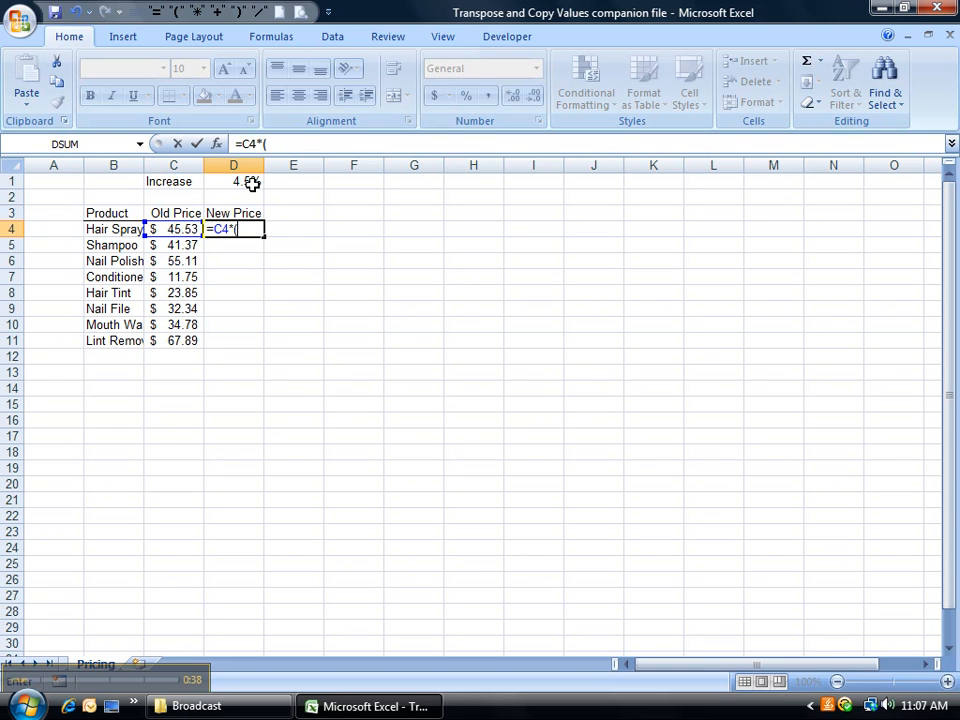
pyautogui.write('(1+')
pyautogui.click(252, 184)
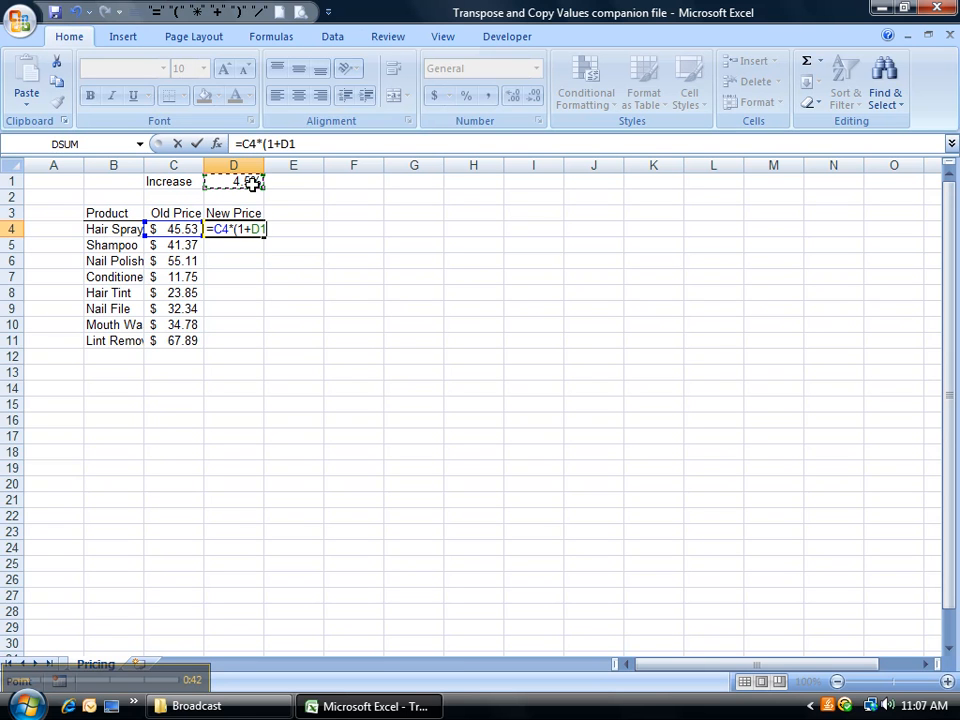
pyautogui.press('F4')
pyautogui.write(')')
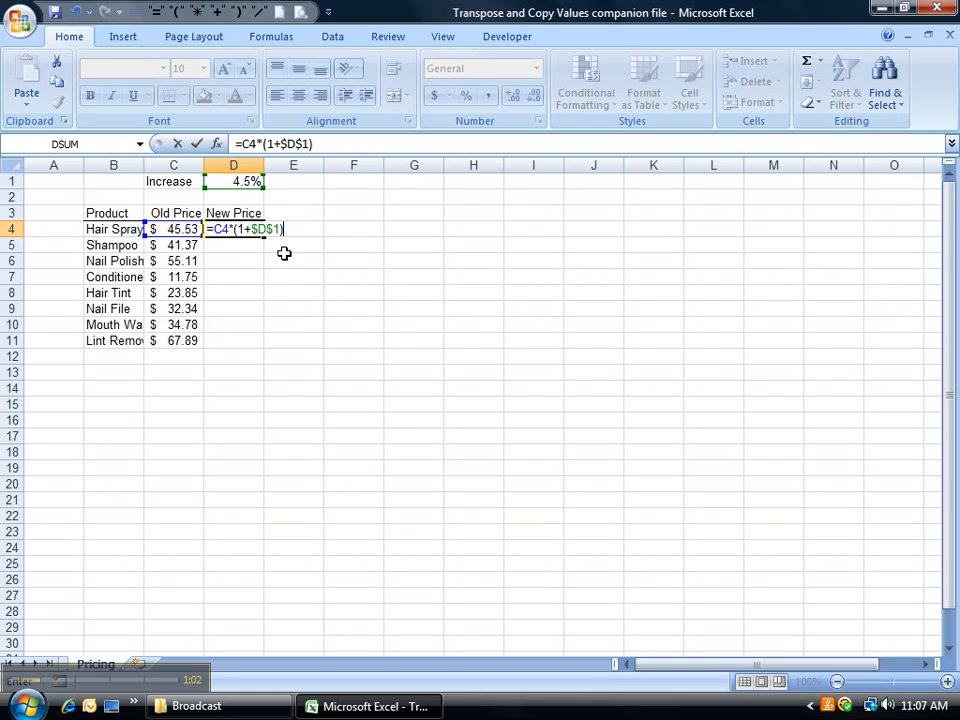
pyautogui.press('Return')
pyautogui.press('Up')
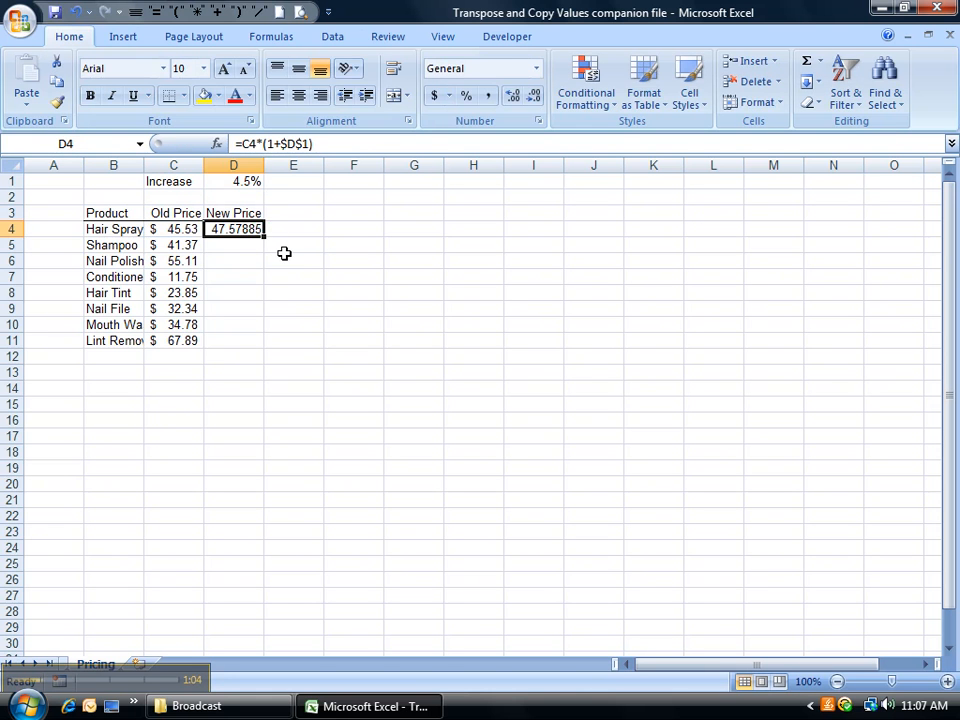
pyautogui.doubleClick(264, 237)
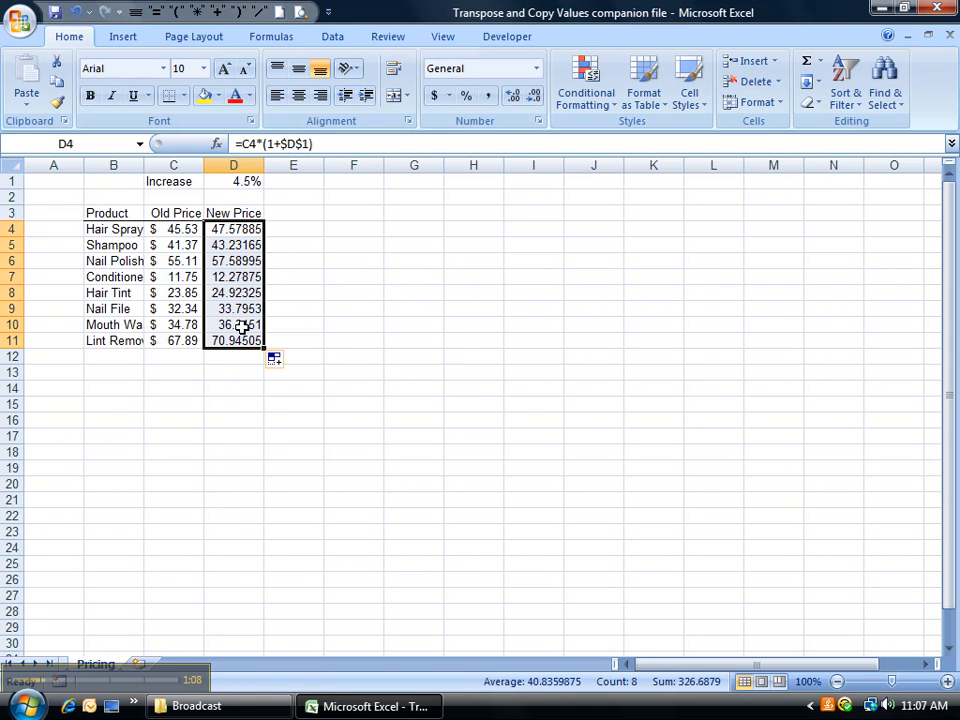
# Wrap the D4 formula in ROUND with 2 digits, giving =ROUND(C4*(1+$D$1),2), and fill it down through D11
pyautogui.click(240, 144)
pyautogui.write('round')
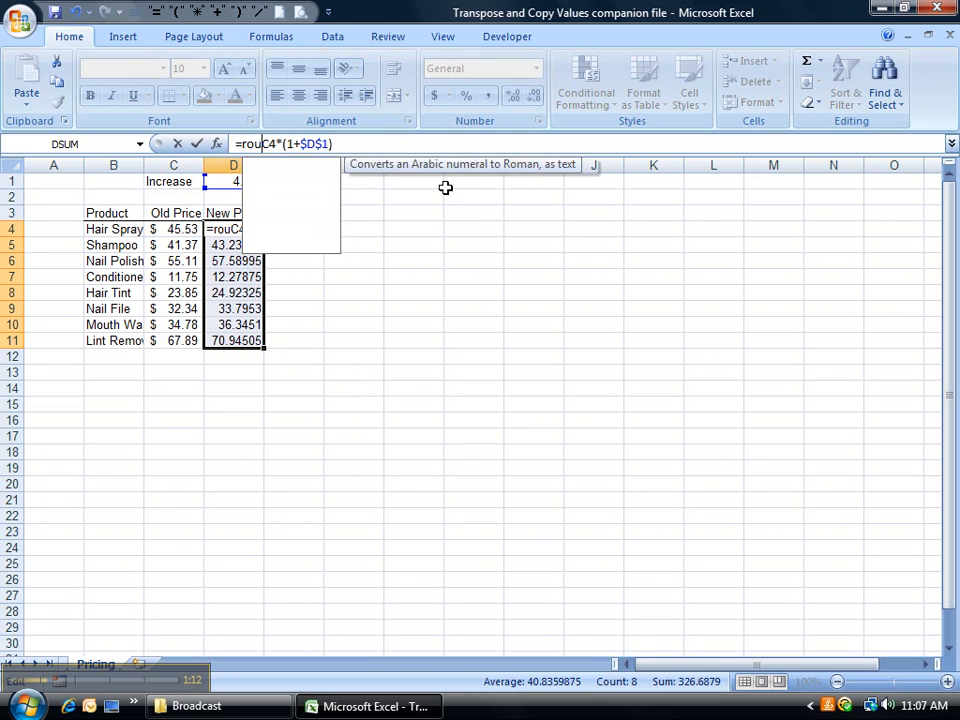
pyautogui.write('(')
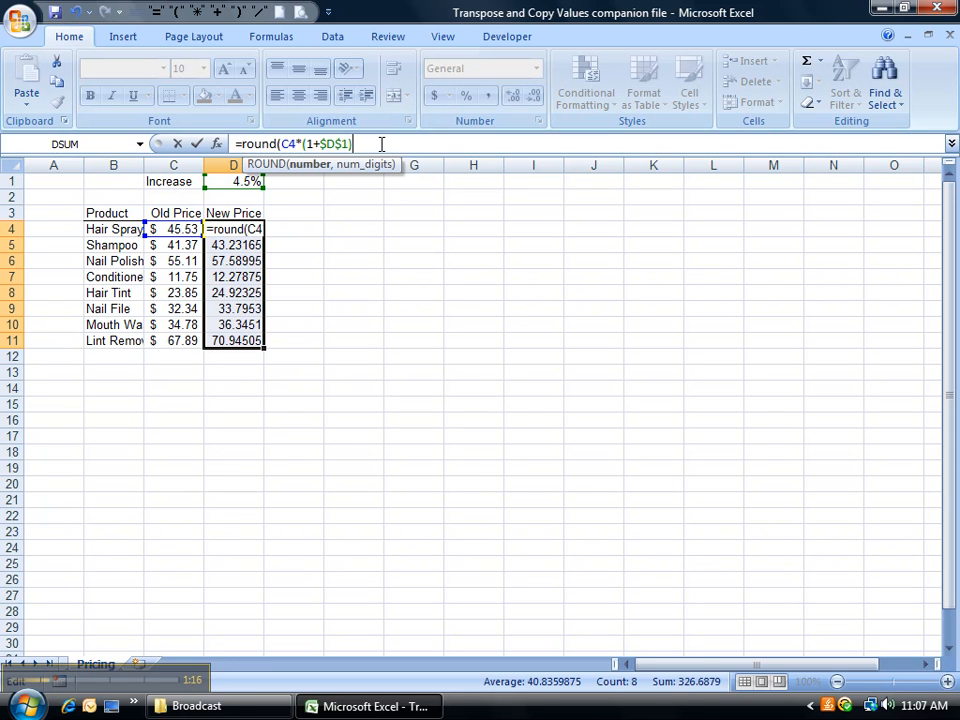
pyautogui.write('C4*(1+$D$1),')
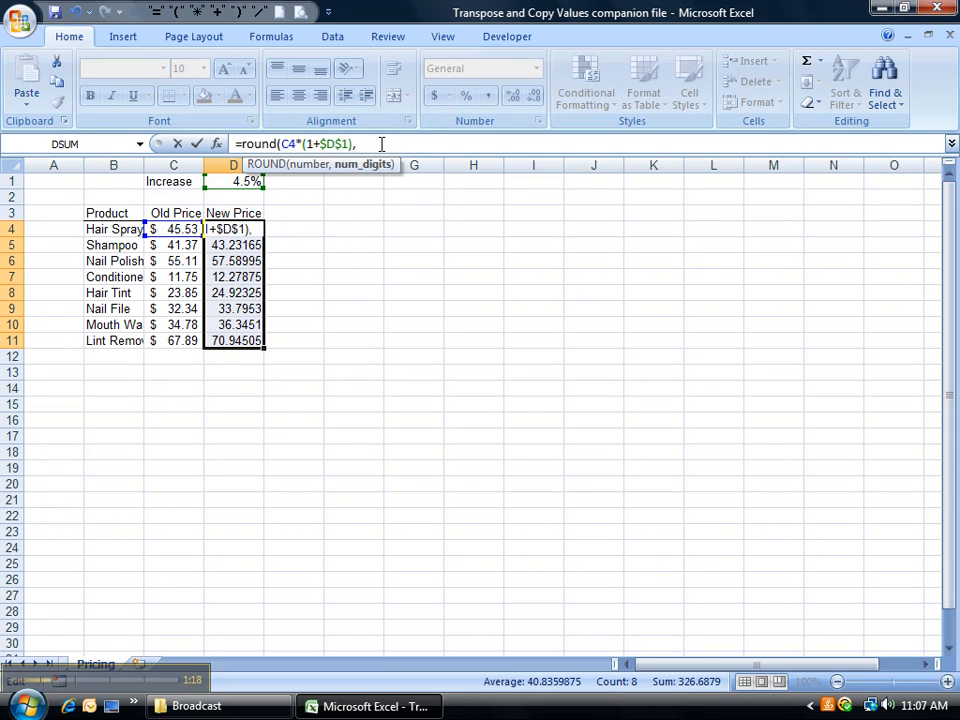
pyautogui.write('2)')
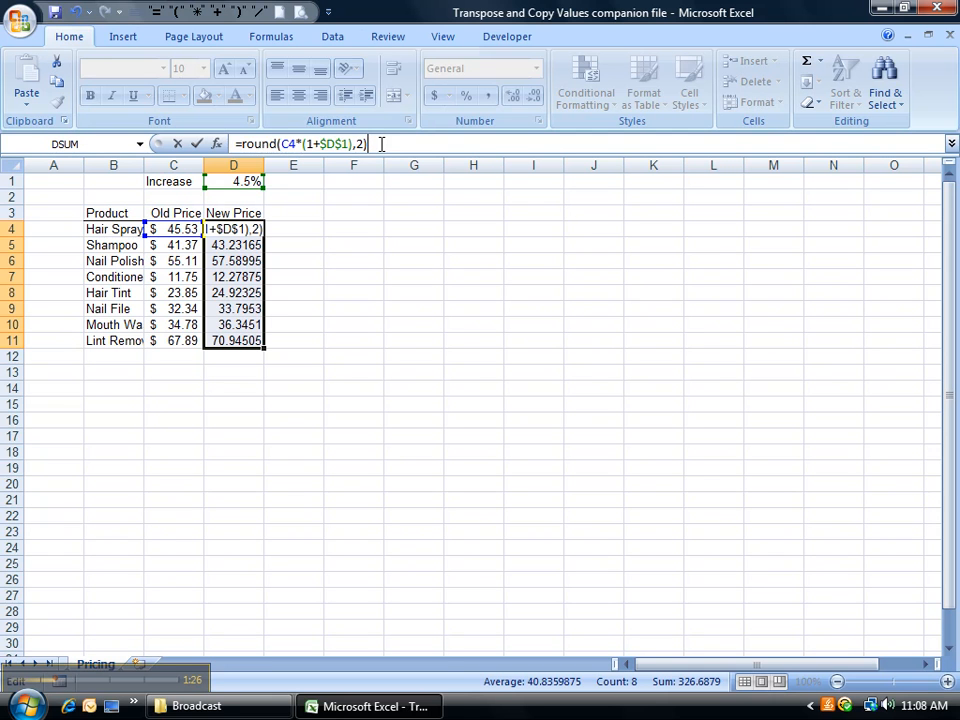
pyautogui.press('Return')
pyautogui.click(242, 229)
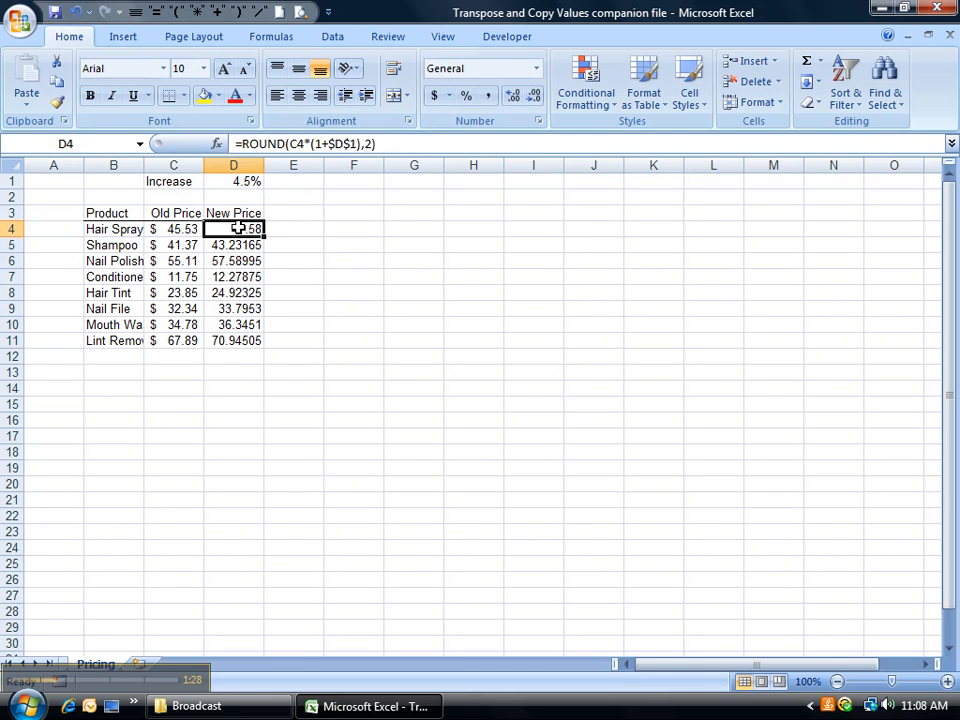
pyautogui.doubleClick(265, 237)
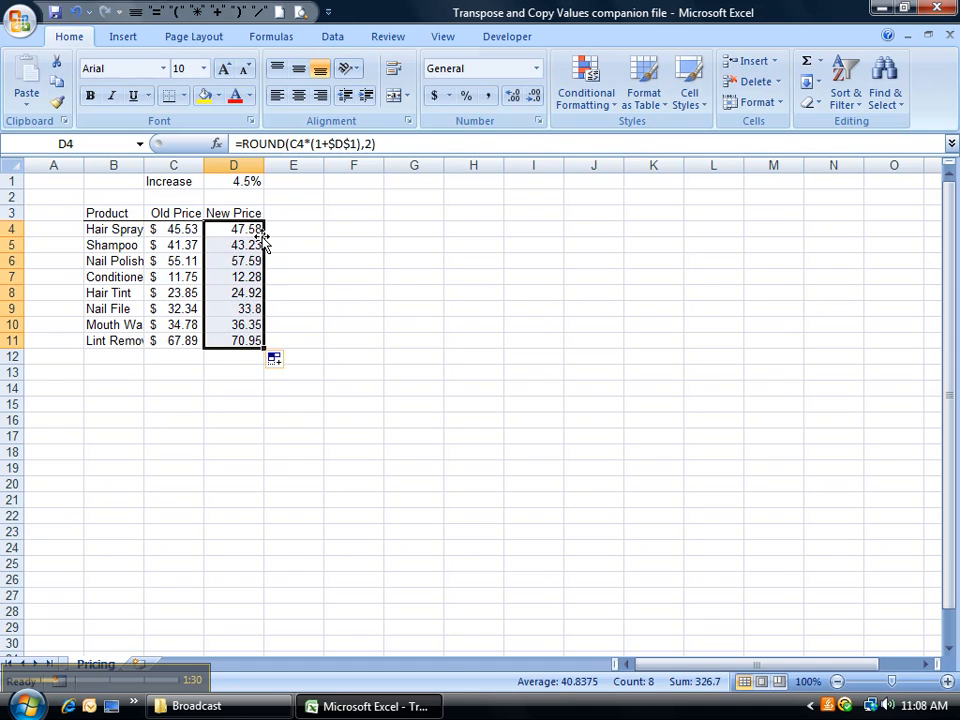
# Try deleting the Old Price column while New Price still depends on it, check the first New Price formula, and undo the deletion
pyautogui.click(183, 261)
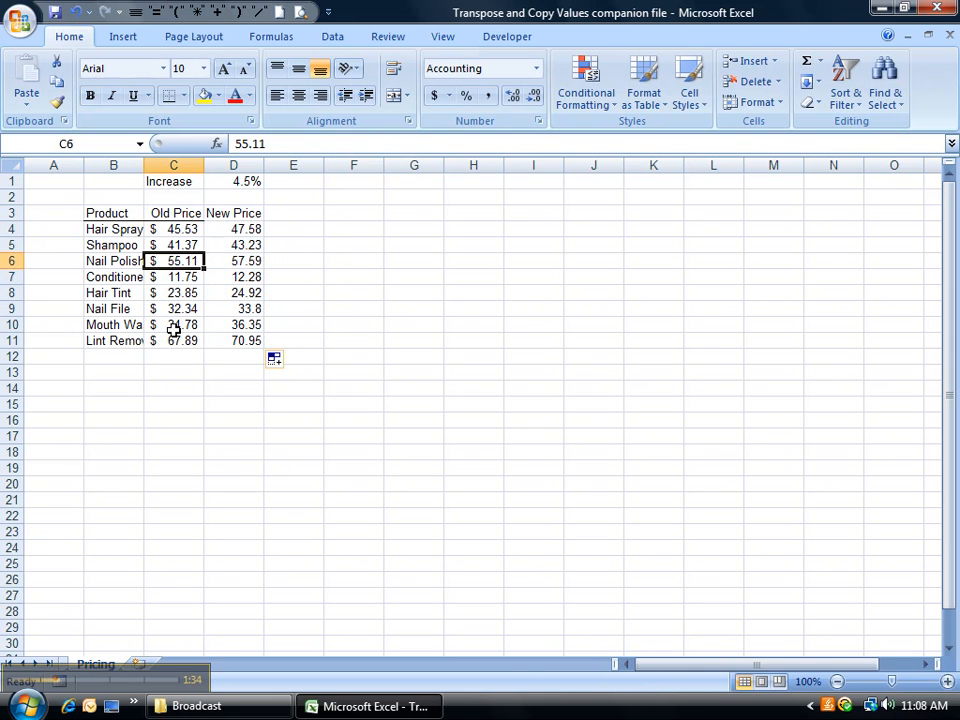
pyautogui.click(184, 166)
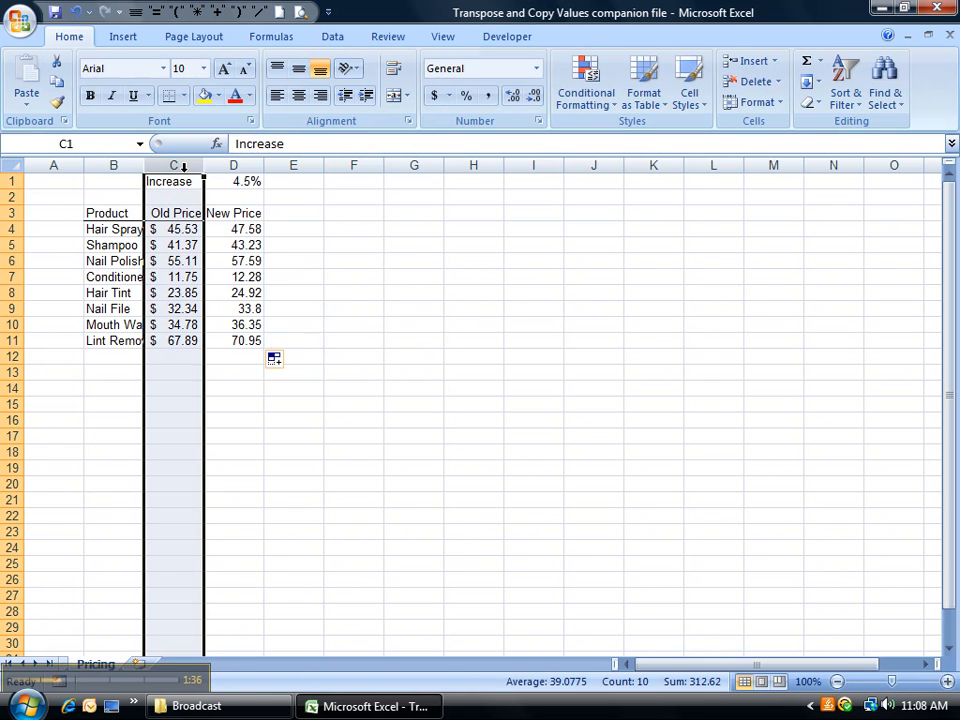
pyautogui.rightClick(184, 168)
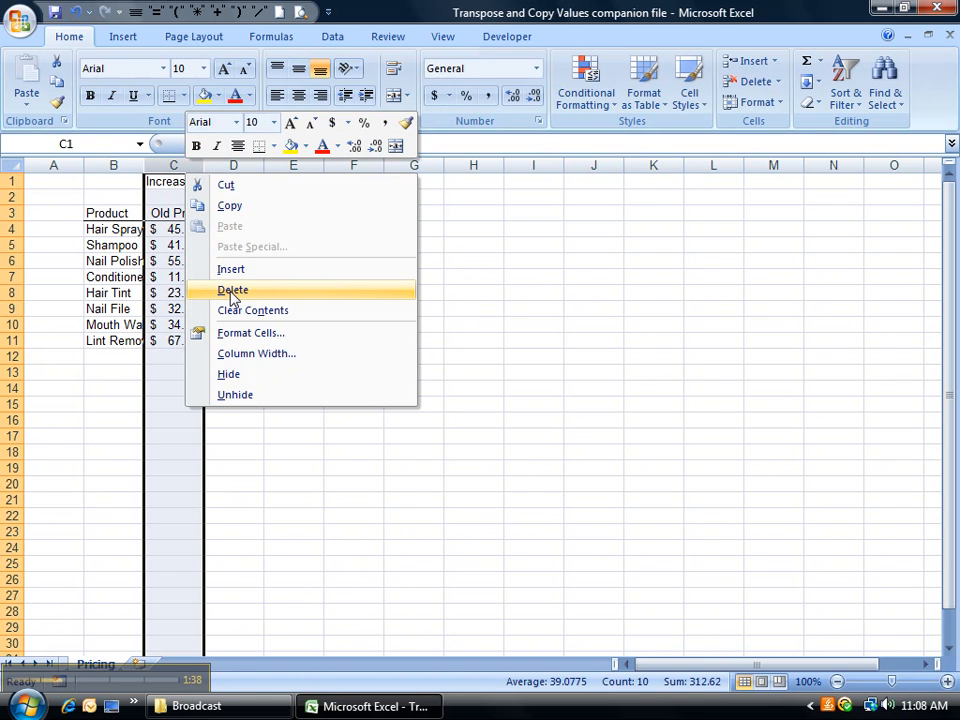
pyautogui.click(232, 292)
pyautogui.click(178, 229)
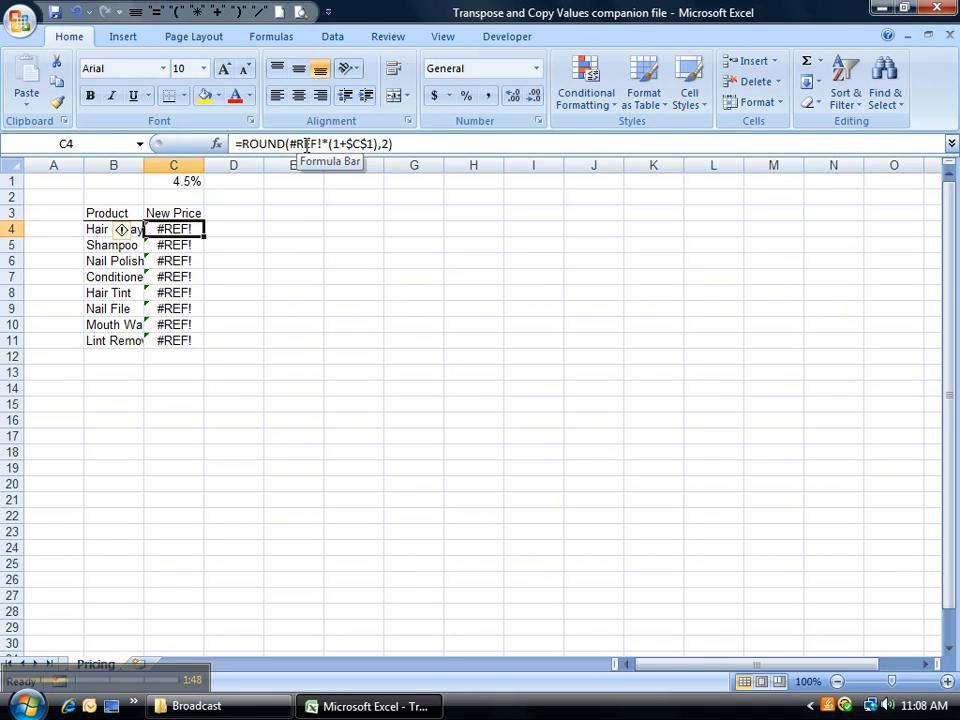
pyautogui.click(75, 12)
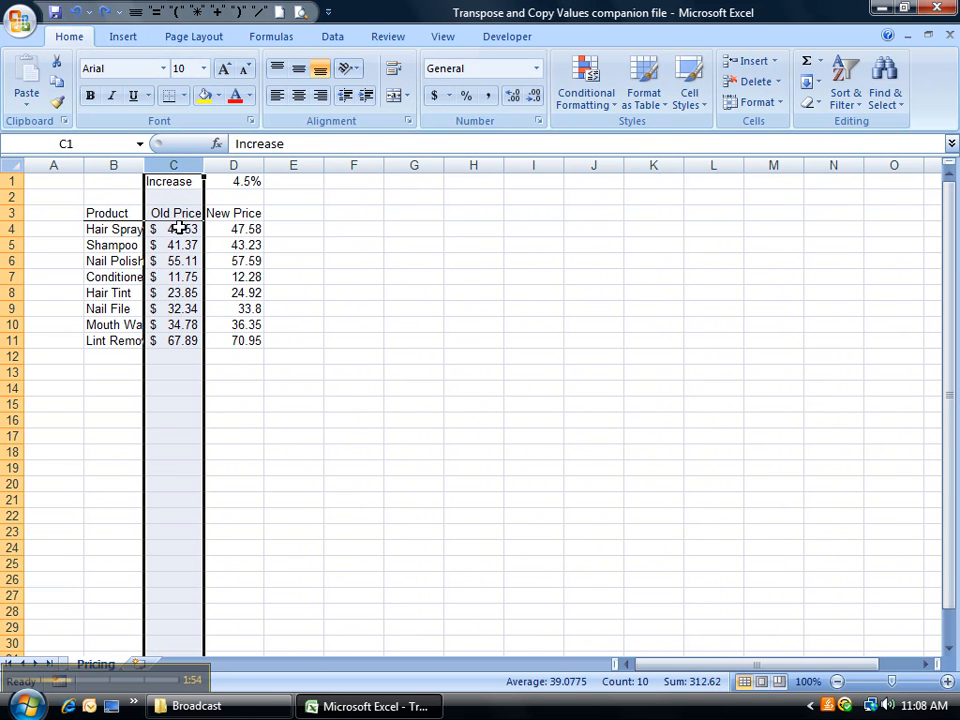
# Convert the New Price formulas in D4:D11 to fixed values by copying them and pasting values over the same cells
pyautogui.moveTo(243, 226); pyautogui.dragTo(251, 336)
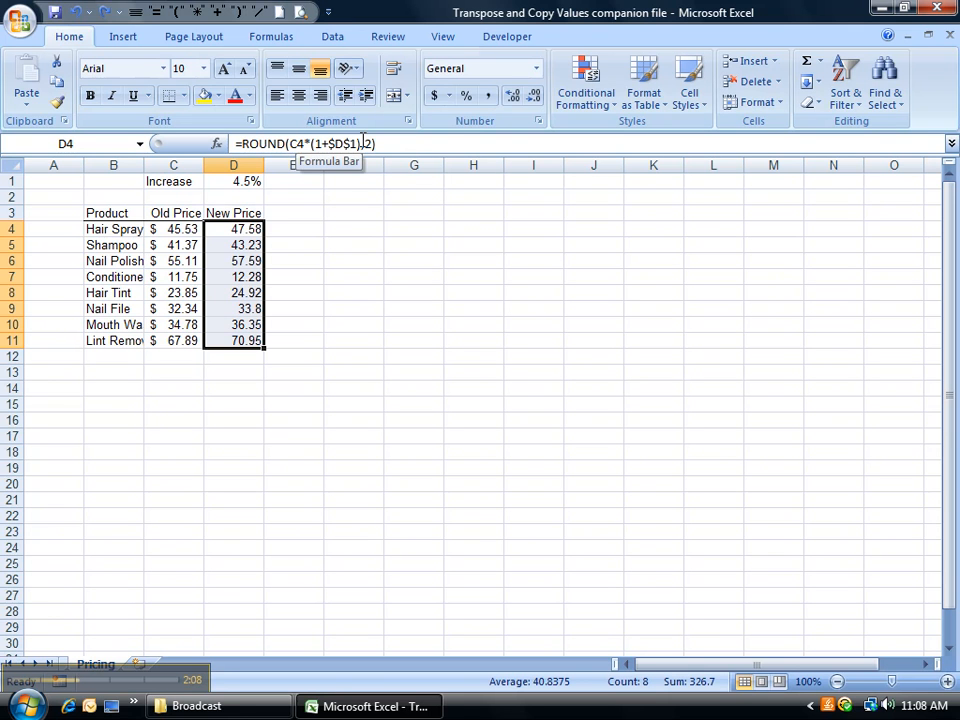
pyautogui.rightClick(242, 228)
pyautogui.click(272, 262)
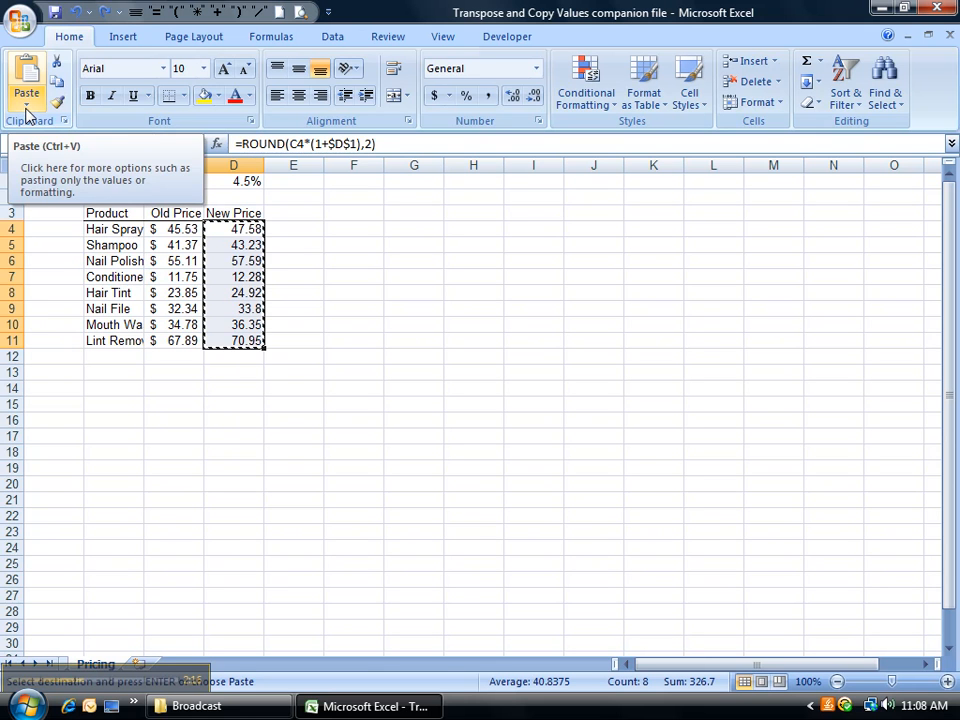
pyautogui.click(29, 108)
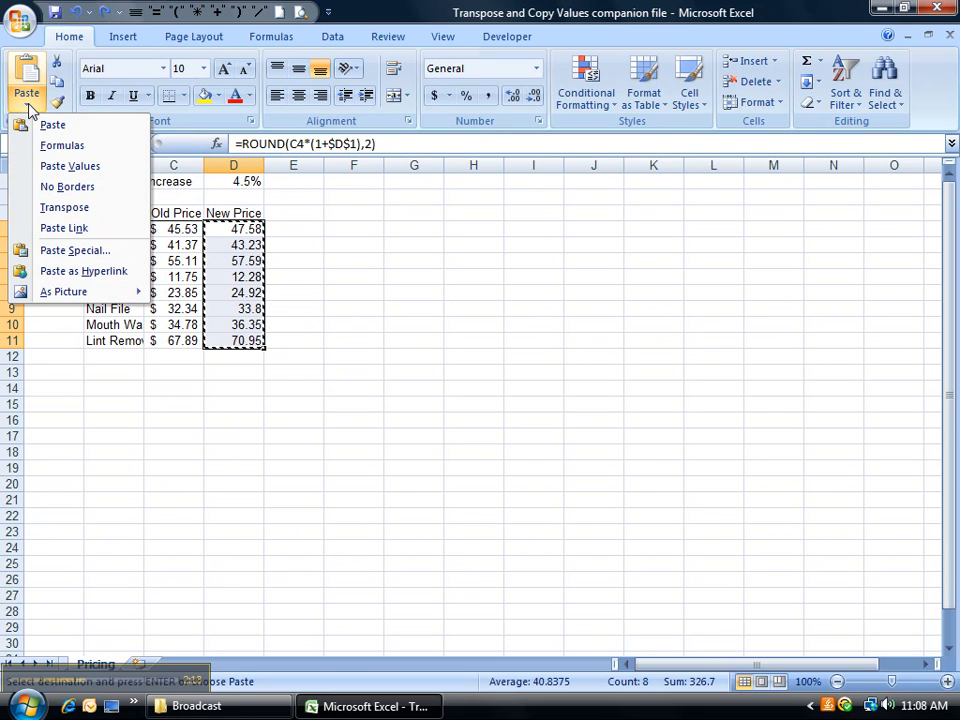
pyautogui.click(52, 170)
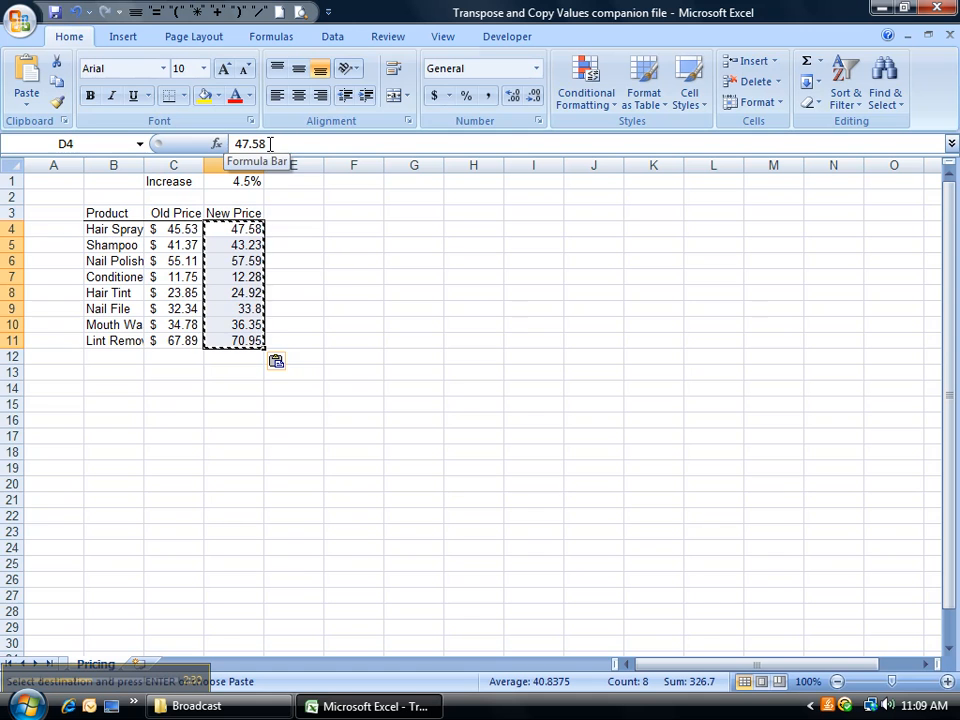
pyautogui.click(165, 249)
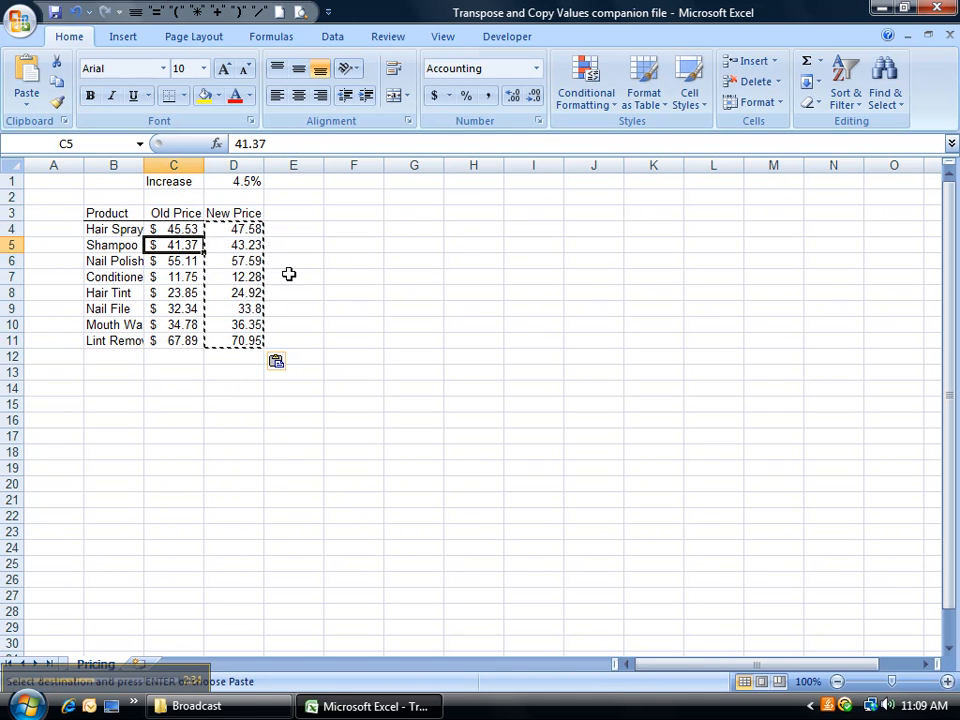
pyautogui.press('Escape')
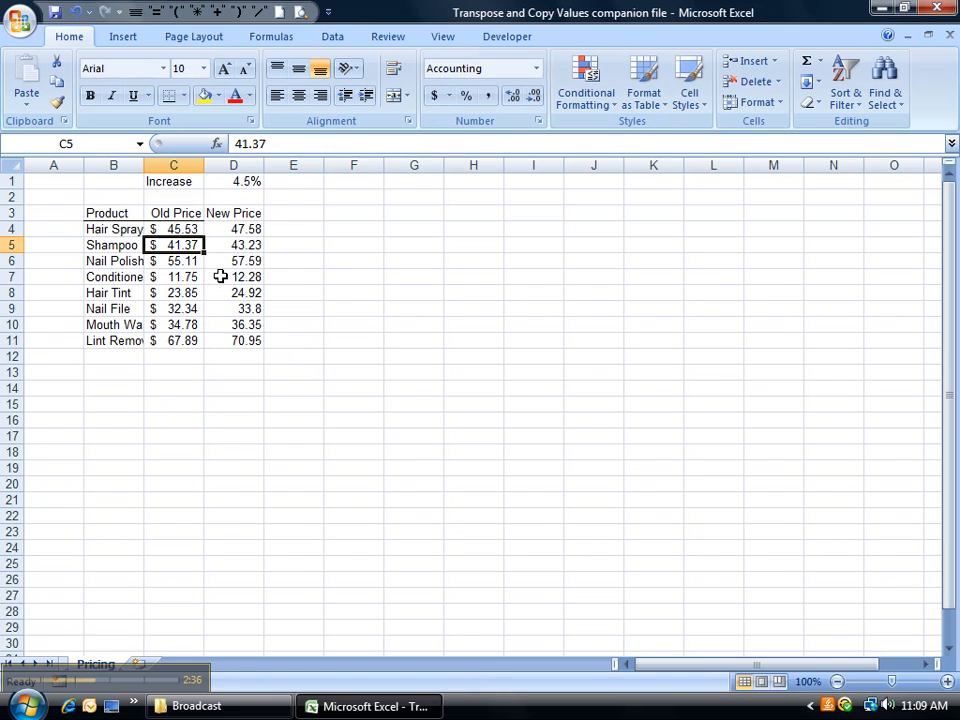
# Delete the Old Price column and clear the leftover increase percentage in C1
pyautogui.click(175, 165)
pyautogui.rightClick(176, 170)
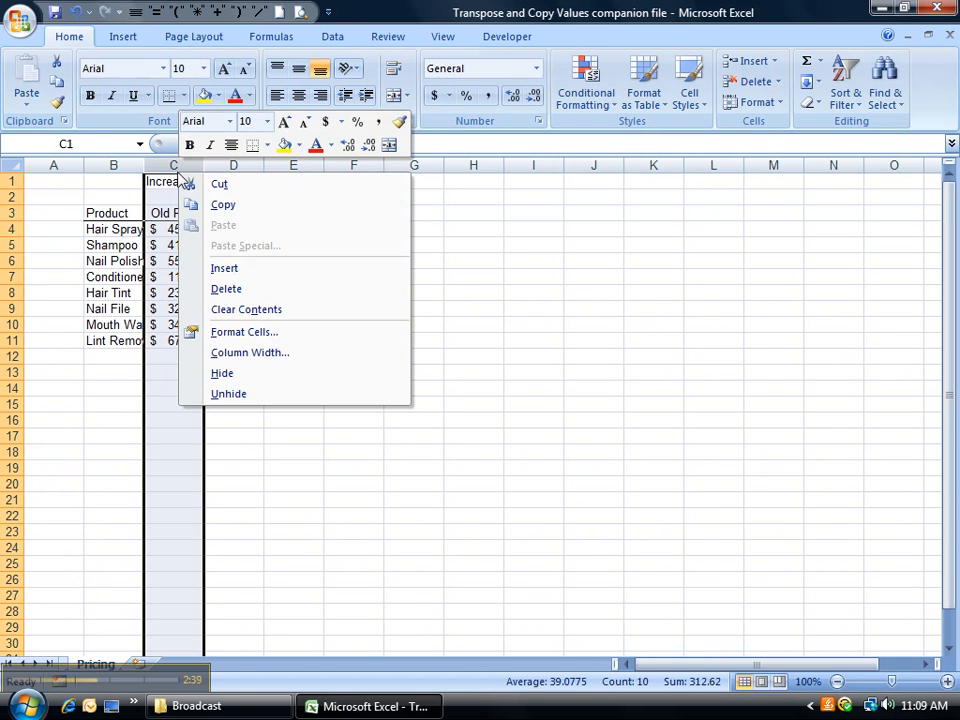
pyautogui.click(219, 290)
pyautogui.click(156, 260)
pyautogui.click(189, 183)
pyautogui.press('Delete')
pyautogui.click(244, 246)
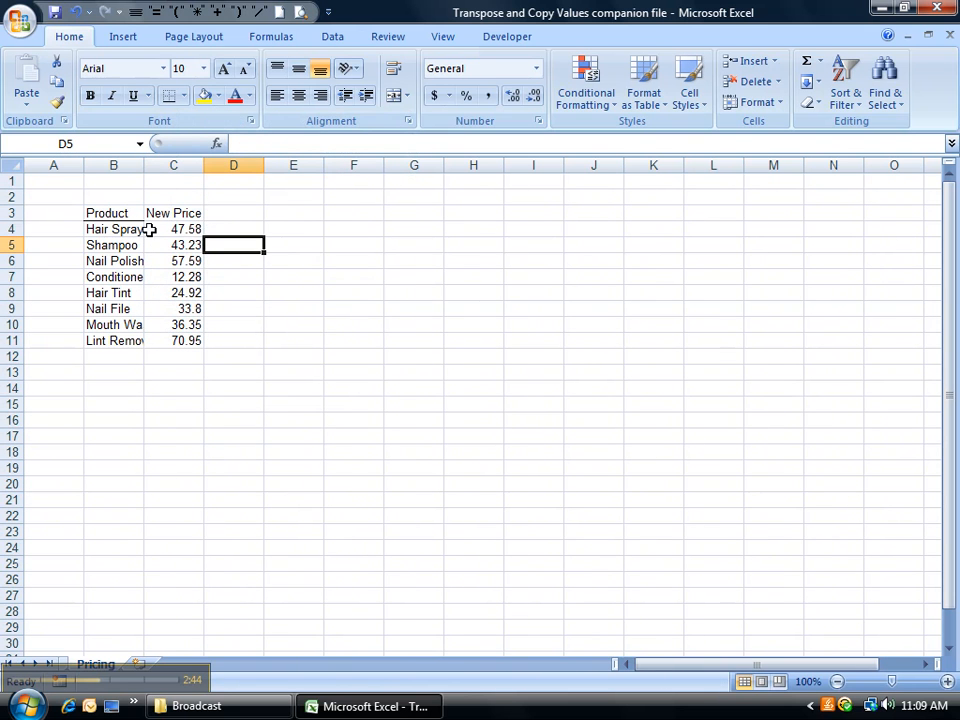
# Copy the formatting of the Product header in B3 to the New Price header in C3 with Format Painter
pyautogui.click(125, 216)
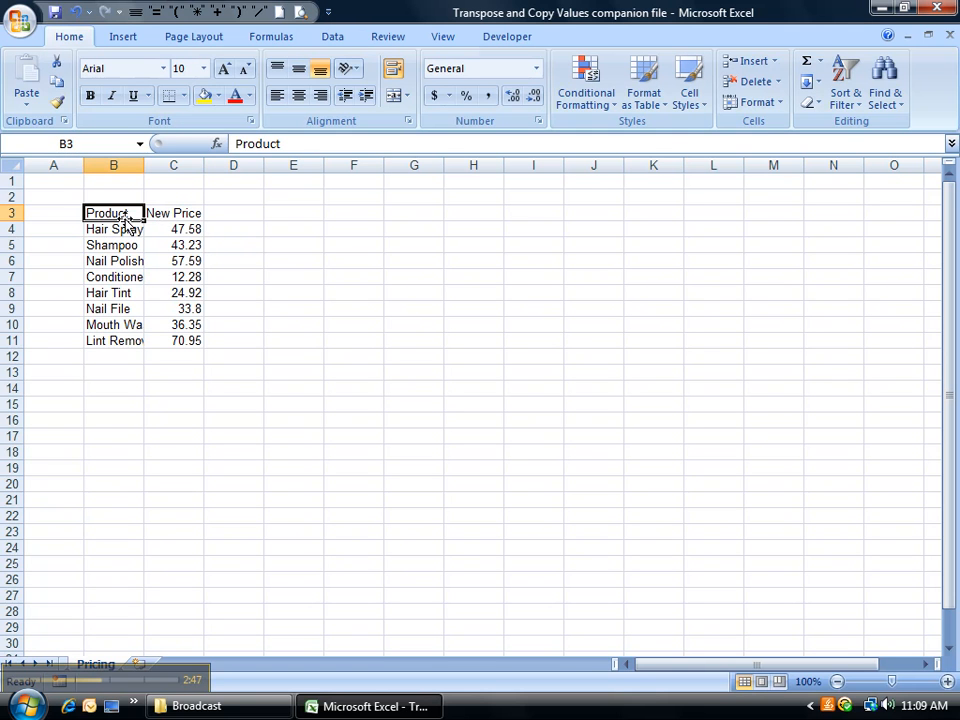
pyautogui.click(57, 104)
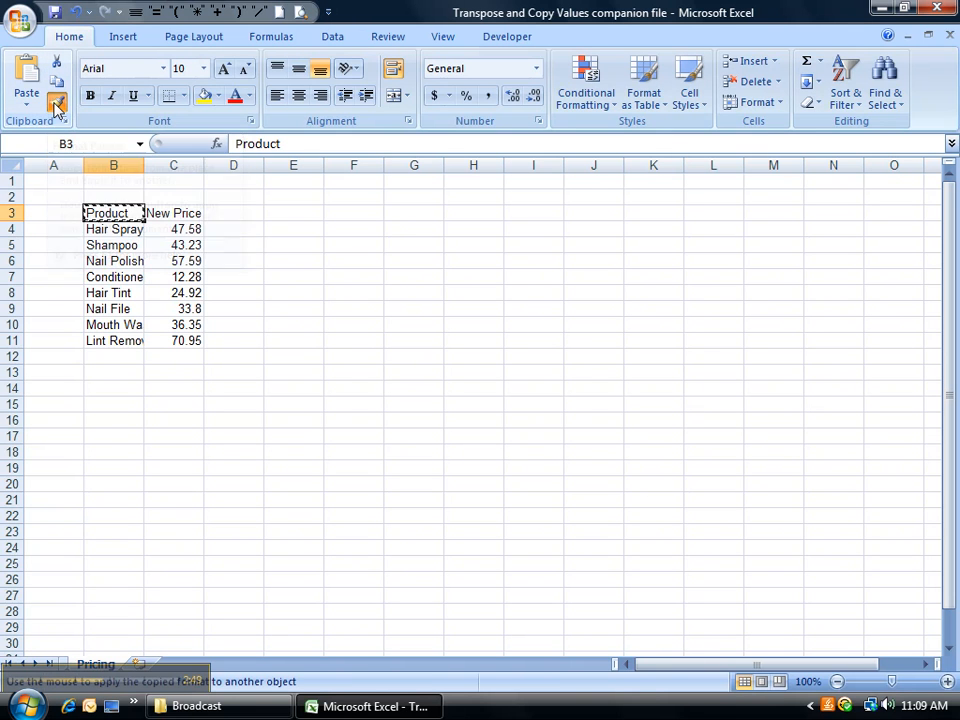
pyautogui.click(186, 213)
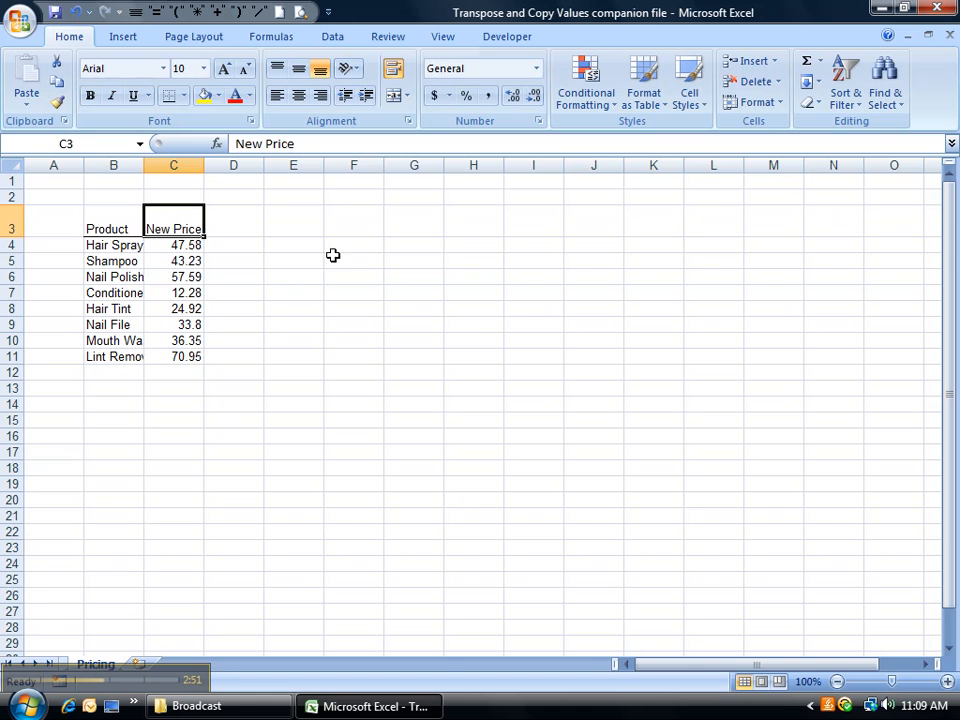
pyautogui.click(226, 306)
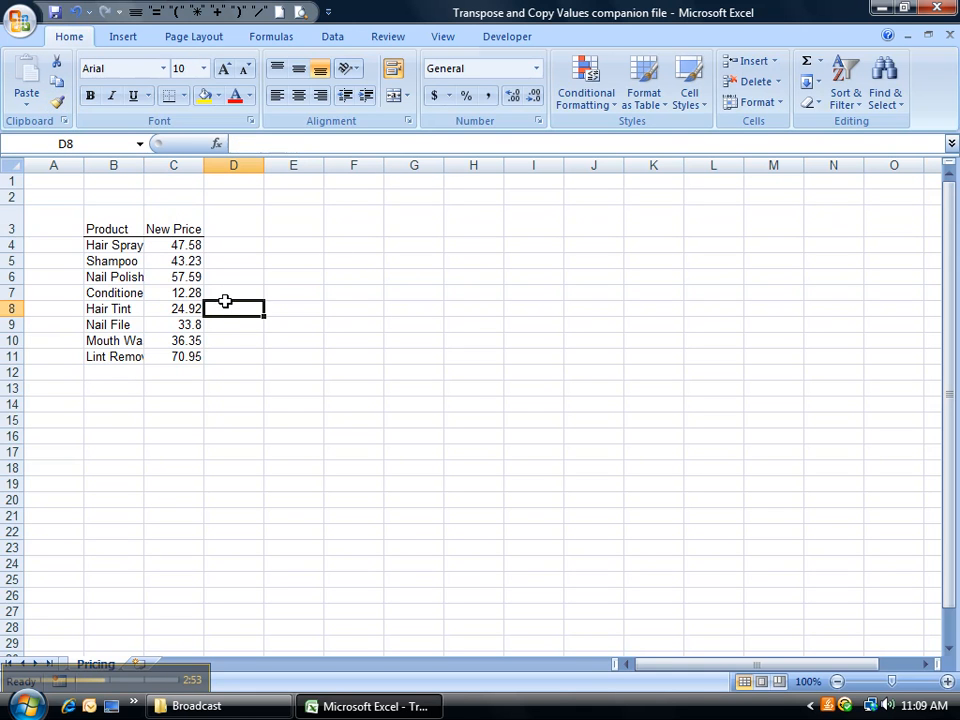
pyautogui.click(177, 264)
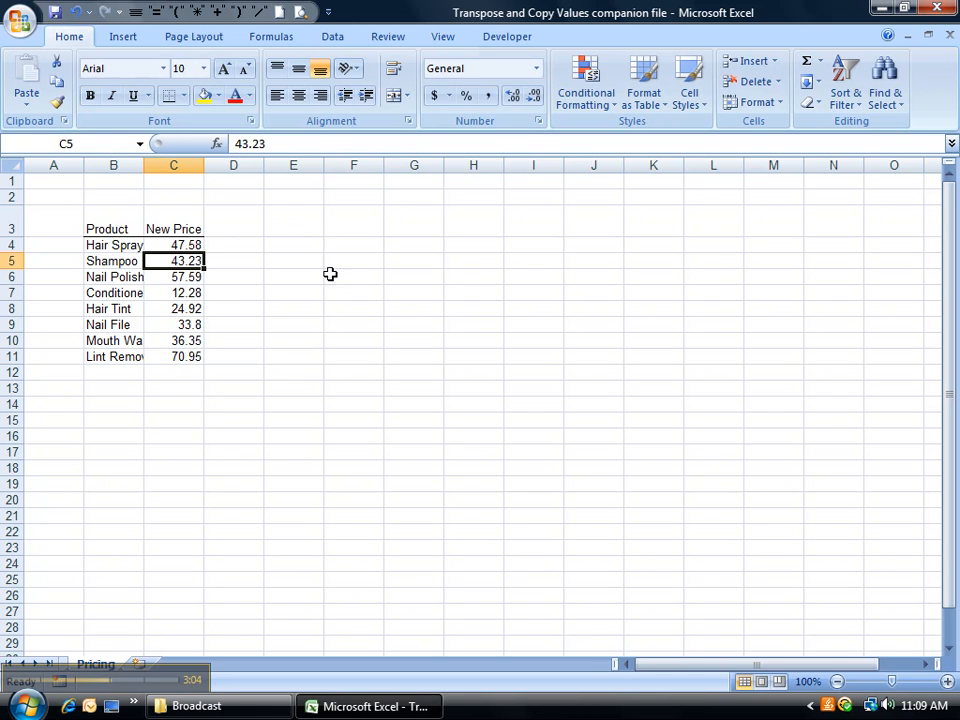
pyautogui.moveTo(345, 277); pyautogui.dragTo(527, 275)
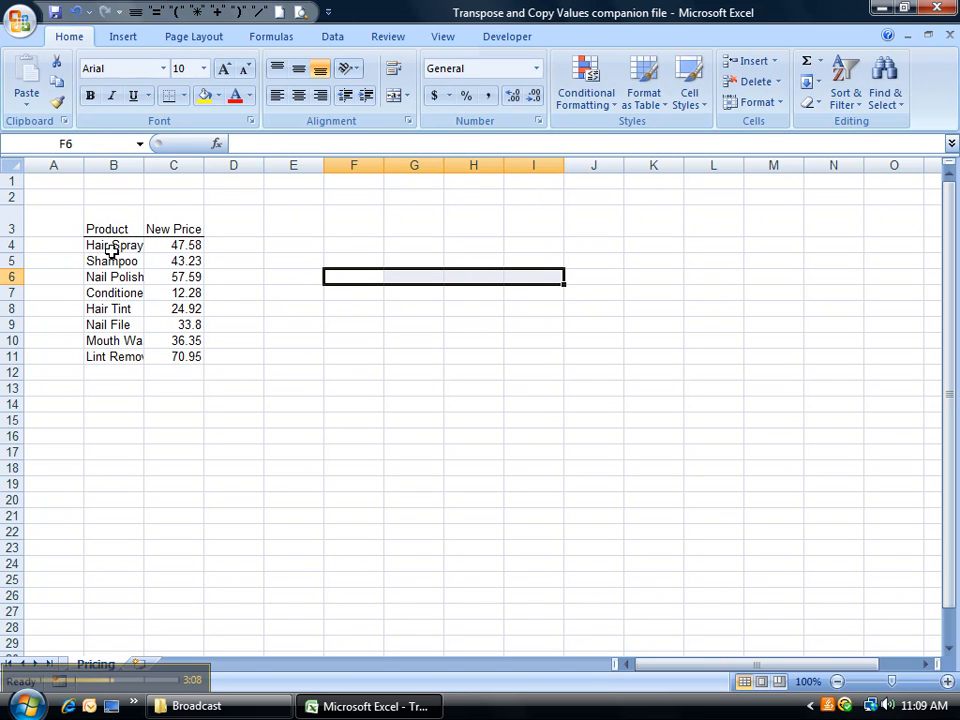
# Copy the product and price table B3:C11 and paste it transposed starting at cell E4
pyautogui.moveTo(109, 231); pyautogui.dragTo(180, 356)
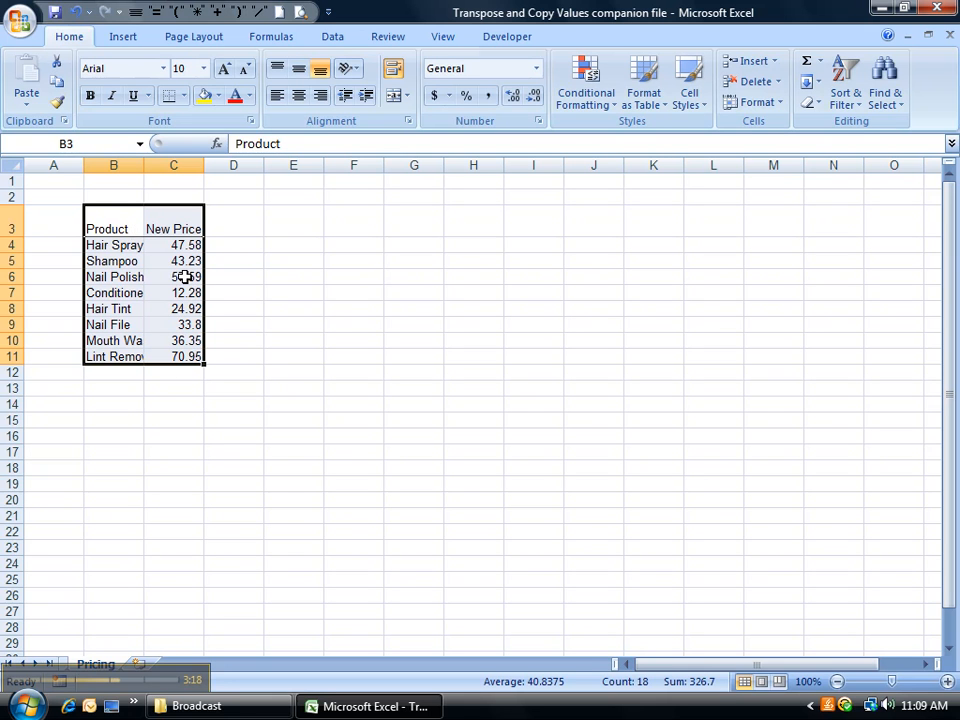
pyautogui.rightClick(124, 243)
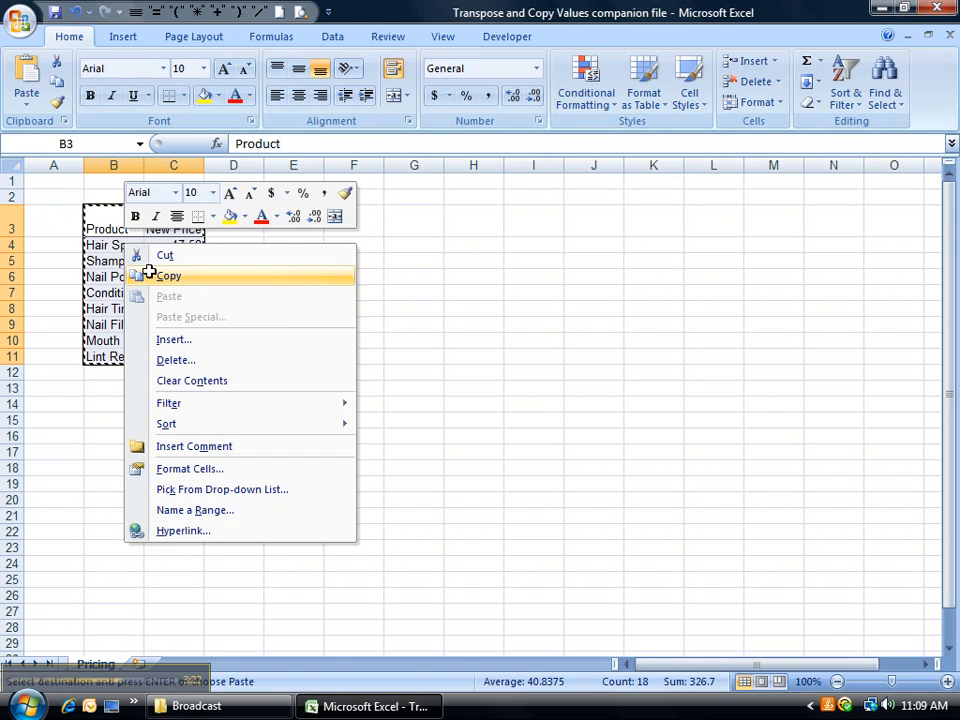
pyautogui.click(149, 274)
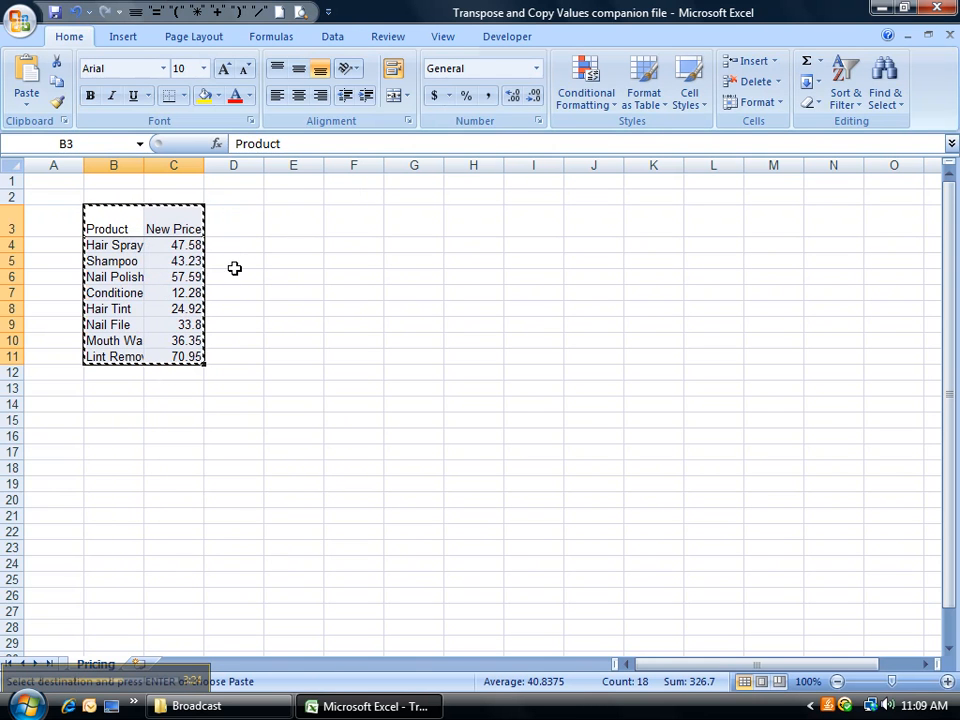
pyautogui.click(286, 246)
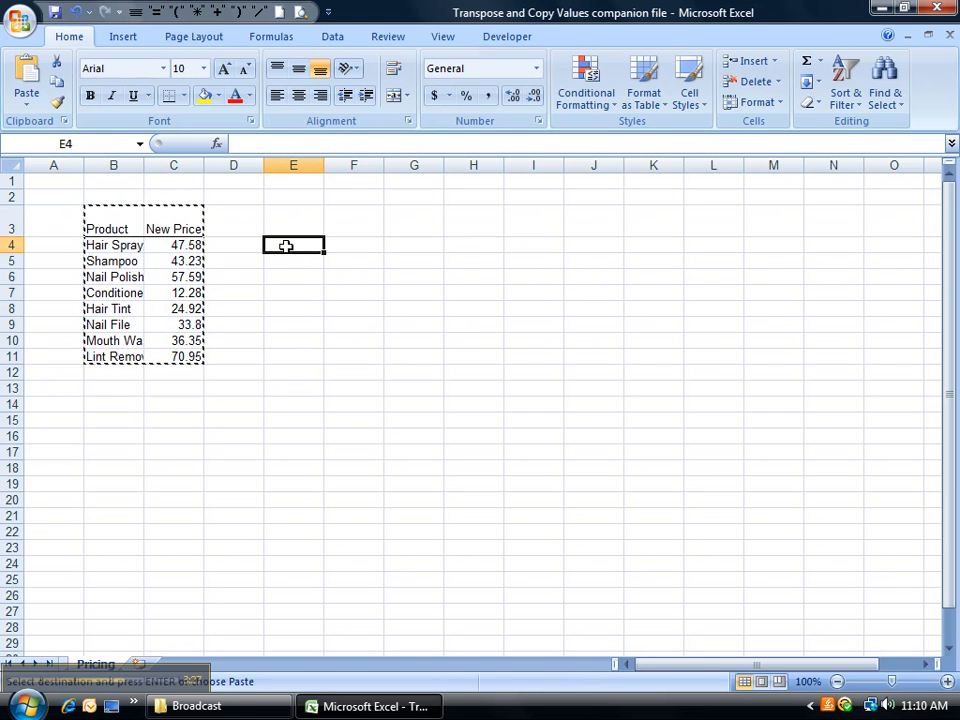
pyautogui.click(32, 108)
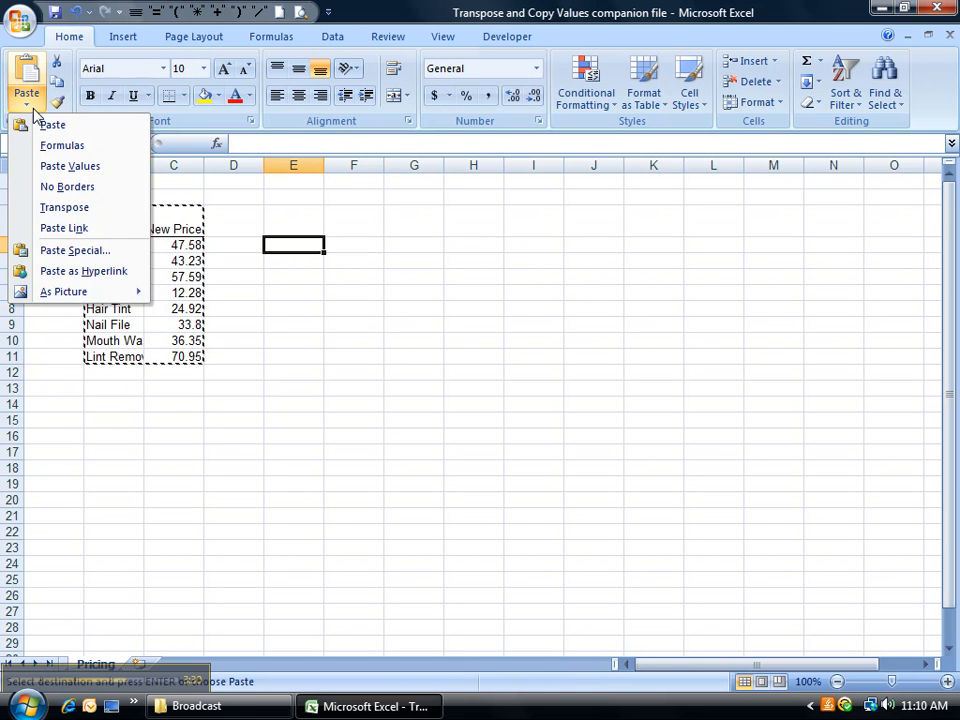
pyautogui.click(55, 208)
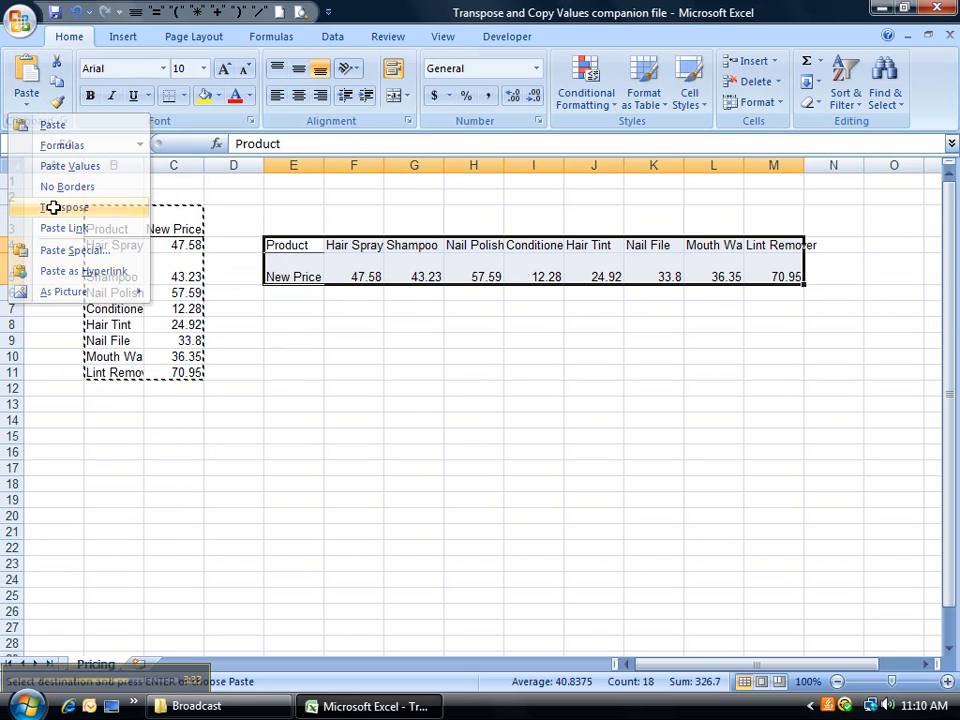
pyautogui.click(268, 308)
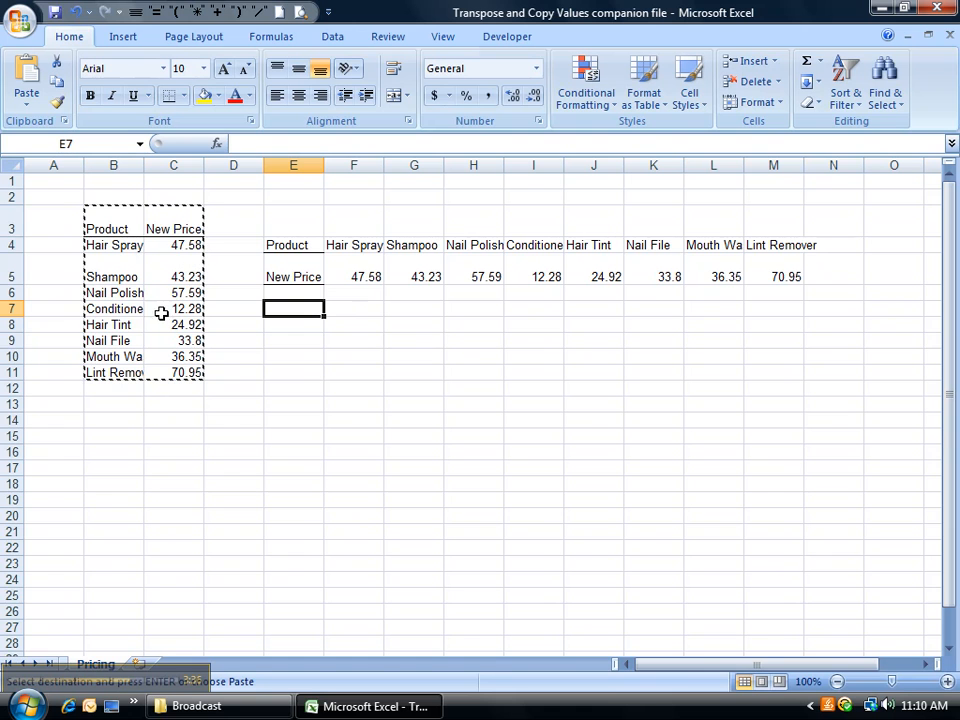